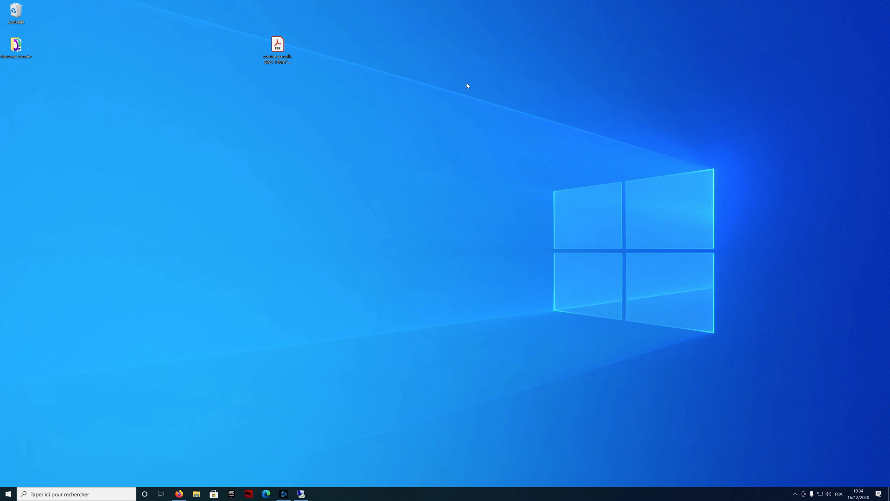
Step: Open 'contrat parcelle 2021 150m² modele.pdf' from the desktop in Acrobat Reader
click(278, 45)
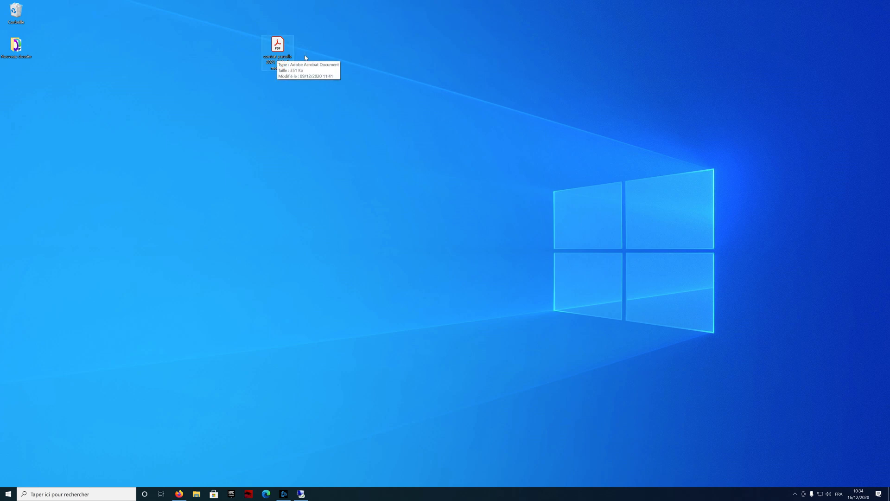
mouse_move(282, 61)
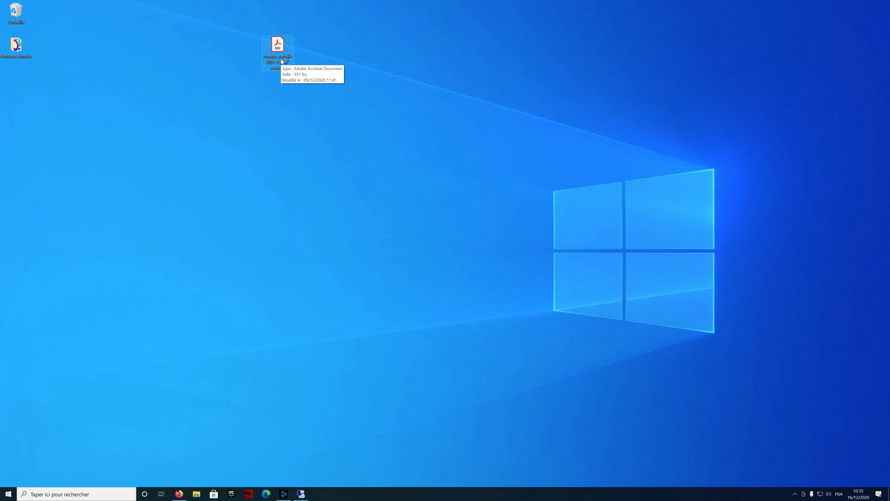
double_click(282, 62)
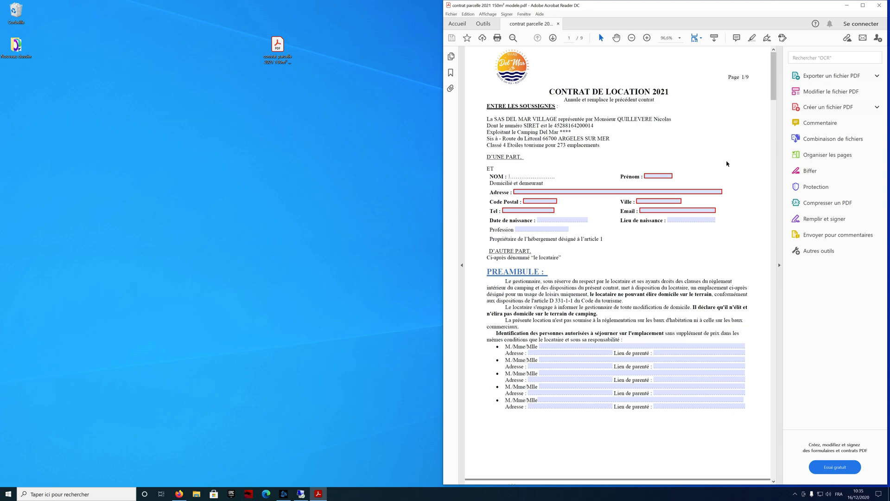
click(555, 192)
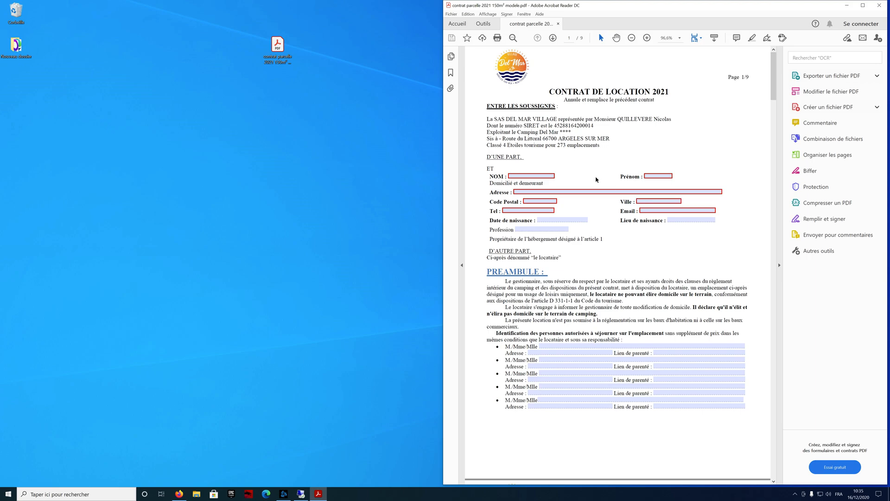
scroll(596, 179, down, 6)
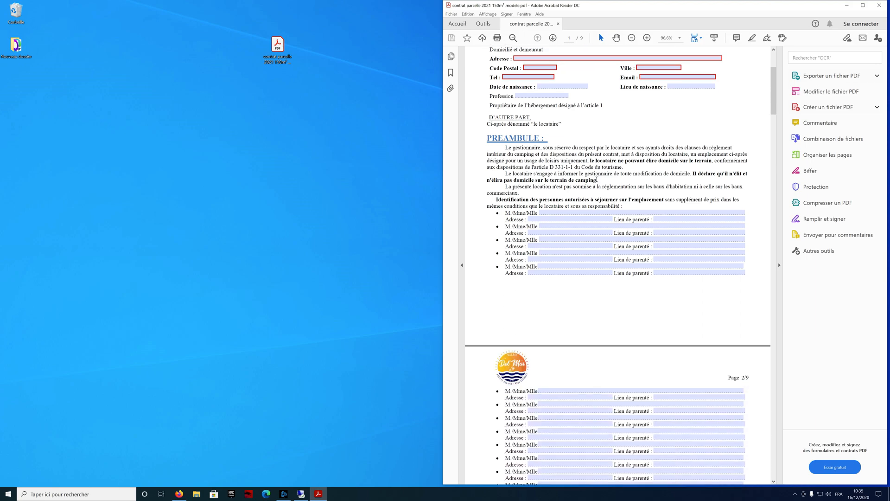
scroll(600, 180, down, 20)
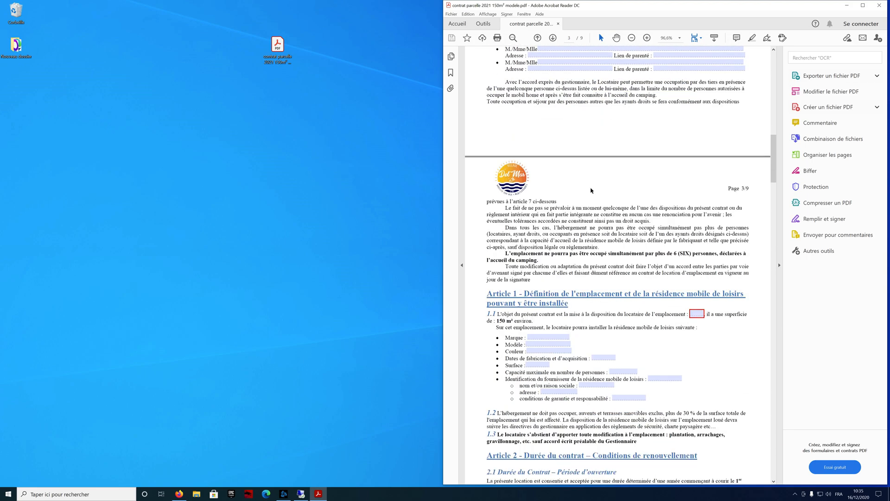
scroll(685, 197, down, 20)
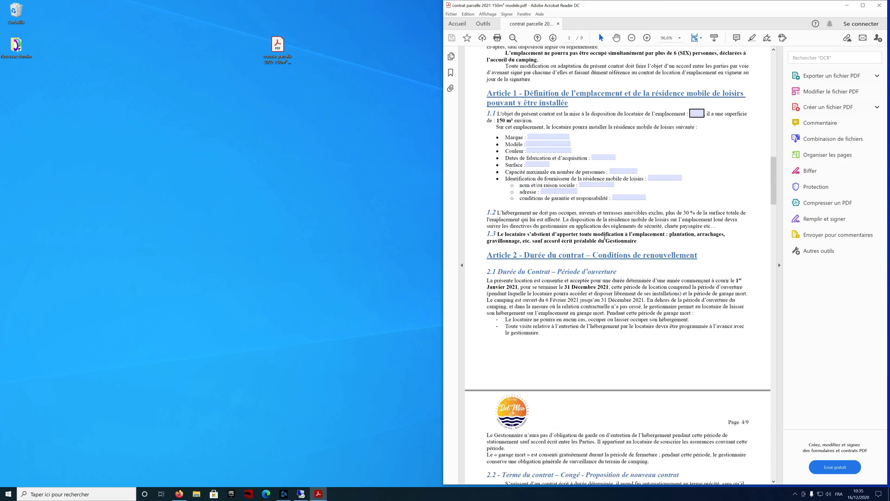
scroll(600, 228, up, 17)
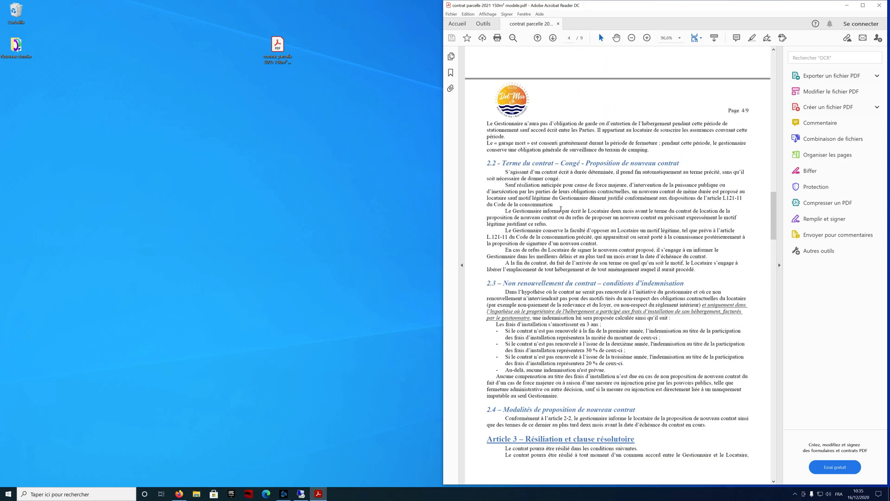
scroll(560, 207, up, 15)
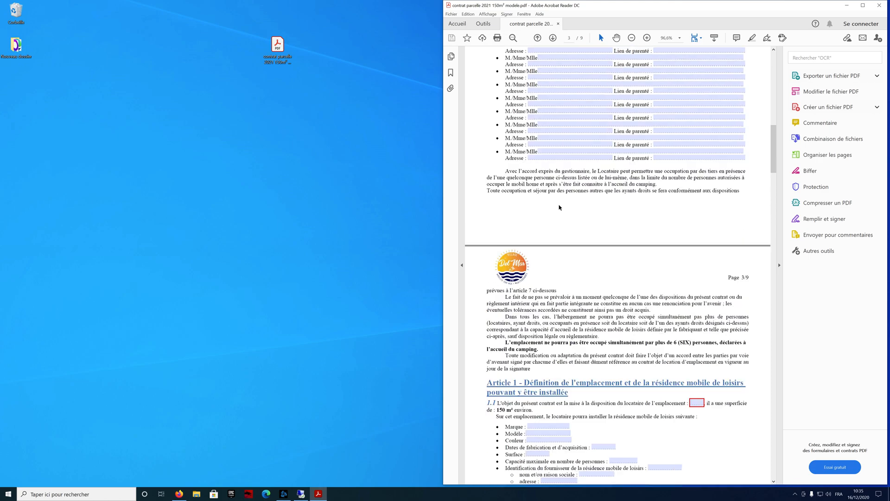
scroll(559, 207, up, 10)
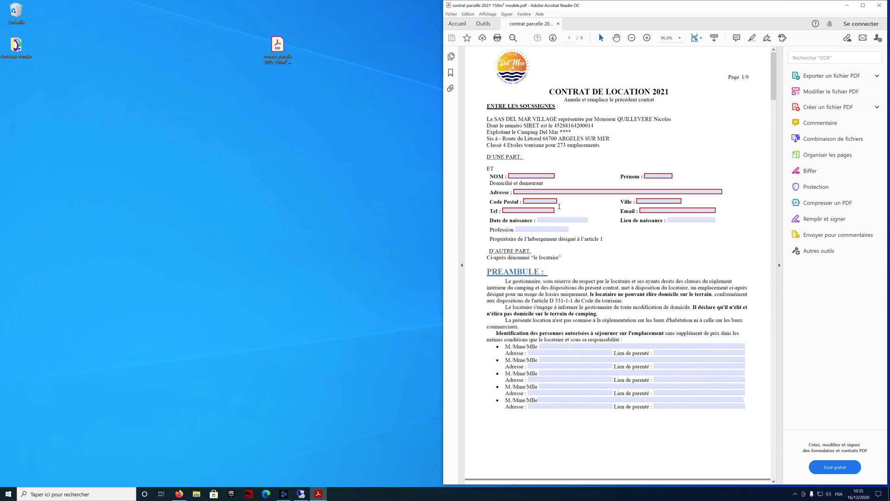
click(525, 175)
Step: Enter the tenant's surname, first name, street address, postal code and town
text(levere)
key(Tab)
text(Nicolas)
key(Tab)
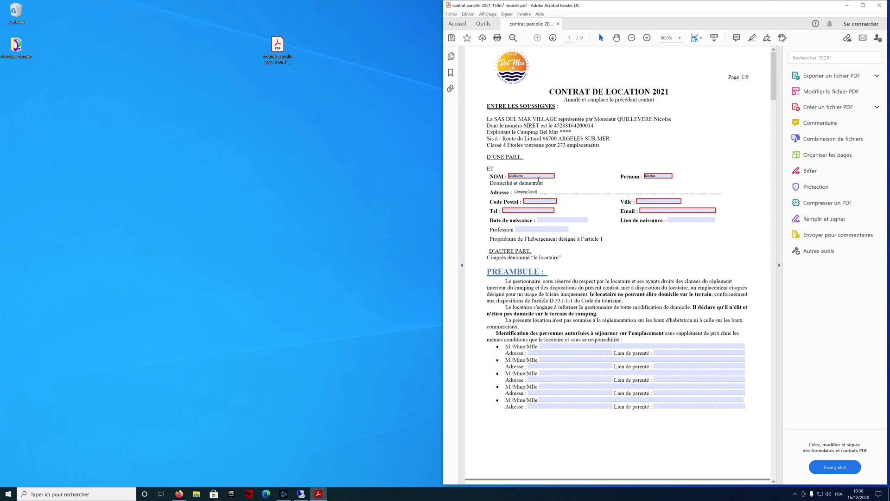
text(Camping Clos du Thym)
key(Tab)
text(66700)
key(Tab)
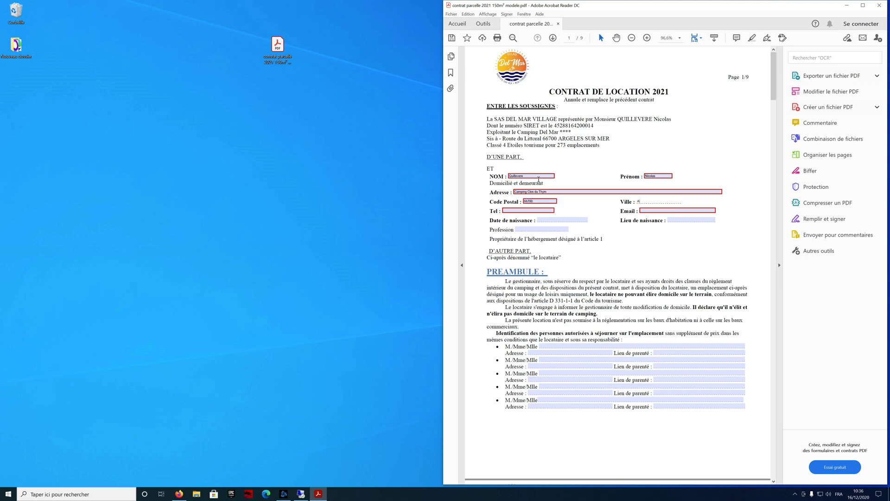
text(Argeles sur mer)
key(Tab)
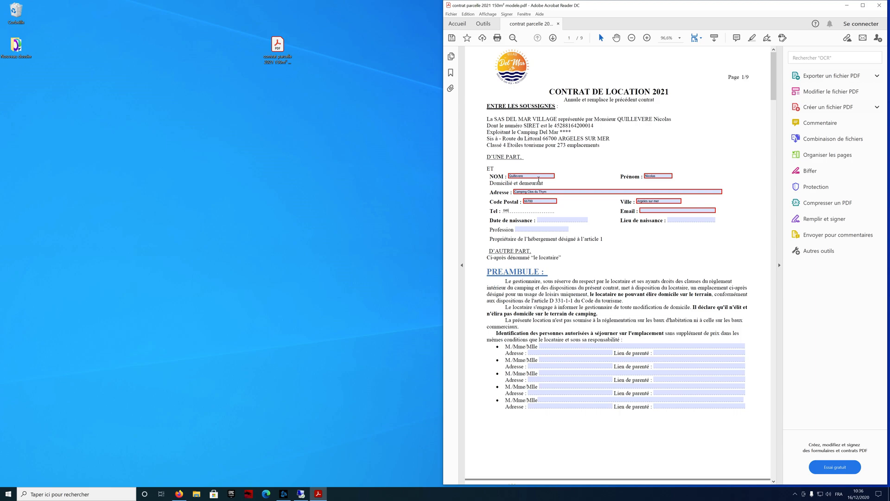
Step: Enter the tenant's phone number and e-mail, leaving the birthplace empty
key(Tab)
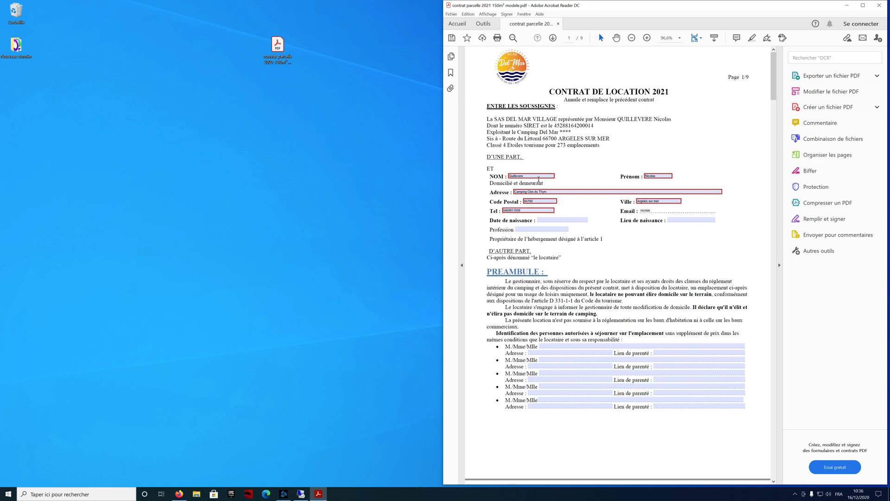
key(Tab)
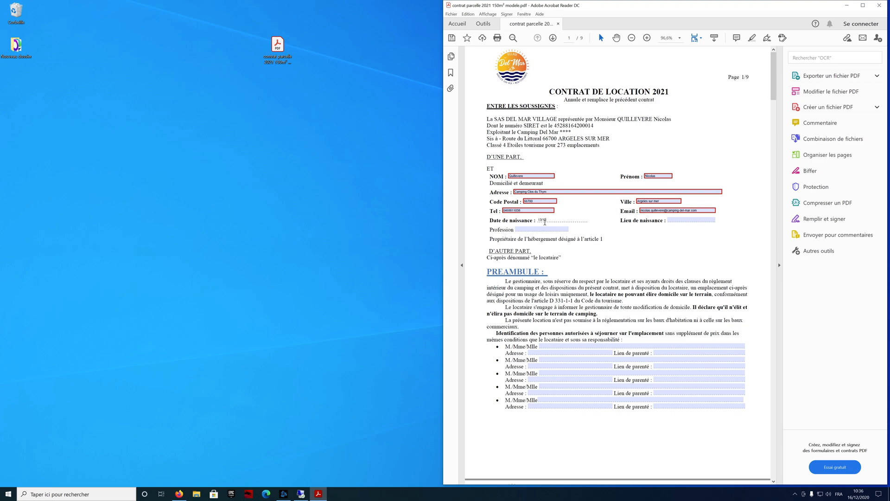
click(692, 222)
key(Tab)
Step: Give the first authorised occupant entry an address, then move down to Article 1
scroll(543, 210, down, 1)
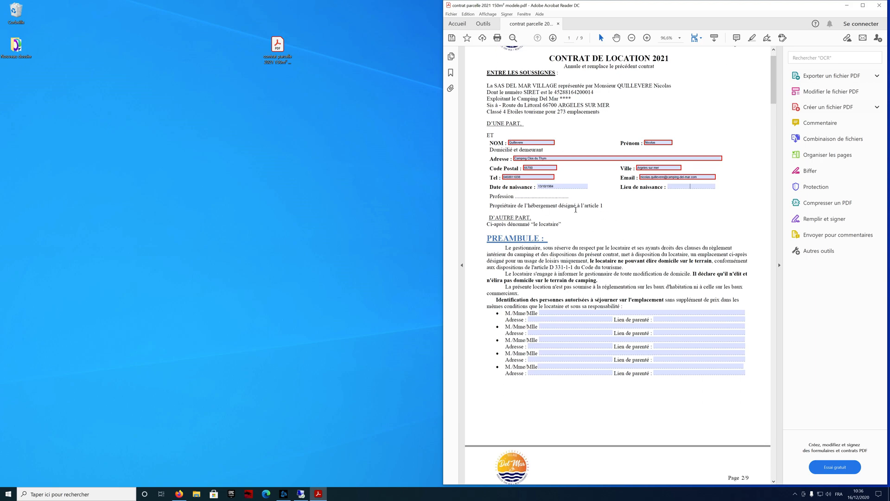
scroll(624, 274, down, 1)
click(575, 282)
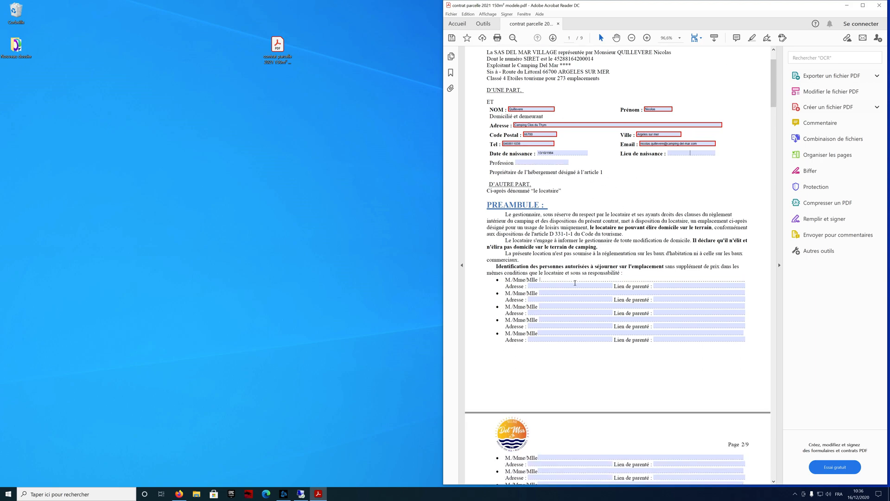
key(Tab)
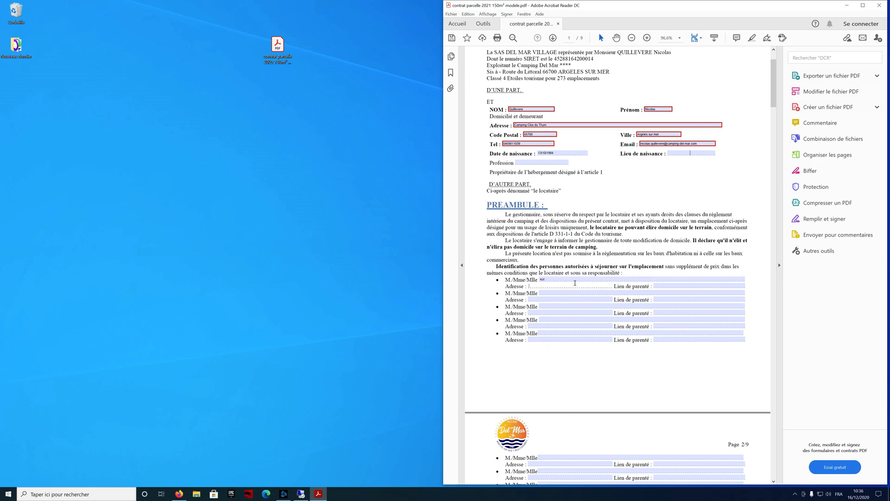
text(argeles)
key(Tab)
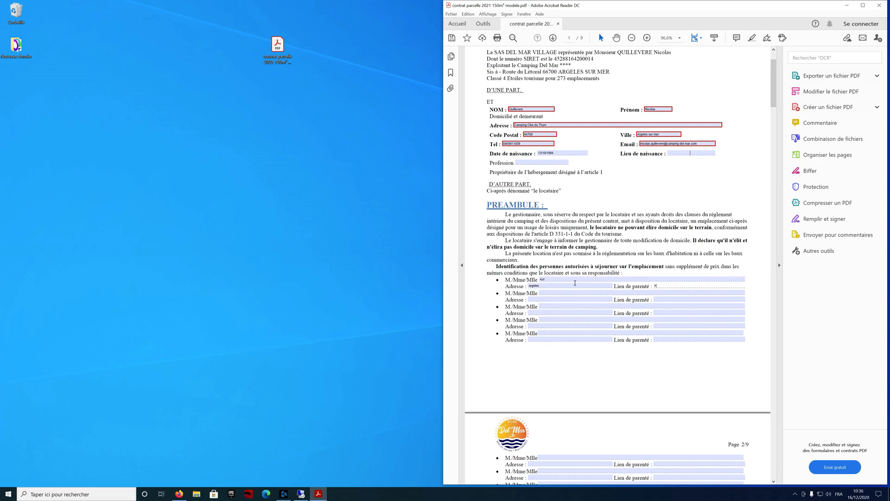
scroll(575, 283, down, 5)
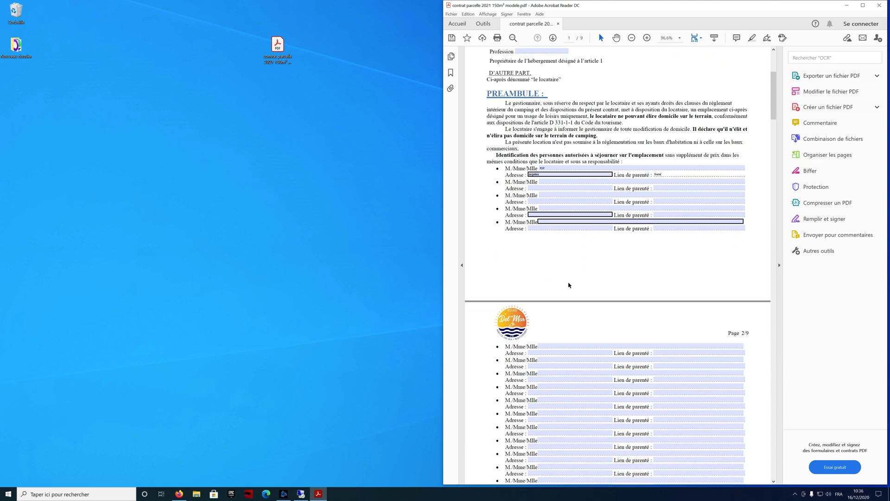
scroll(561, 273, down, 10)
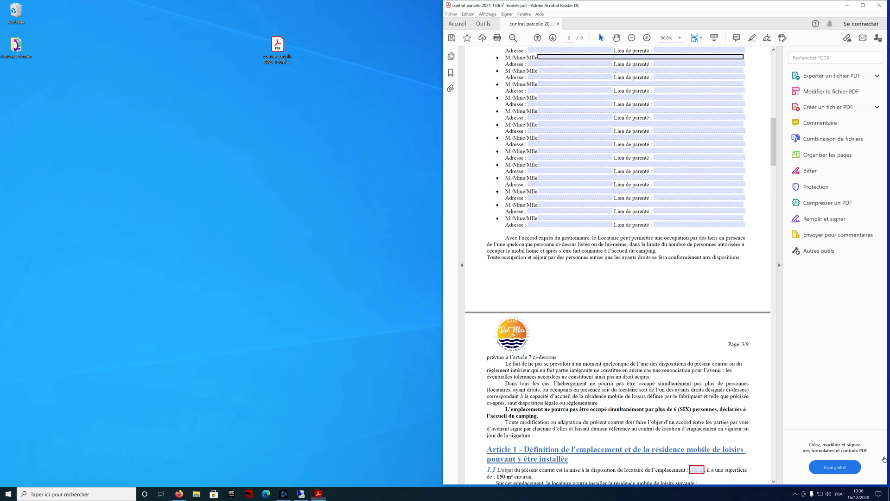
scroll(567, 322, down, 2)
scroll(568, 325, down, 1)
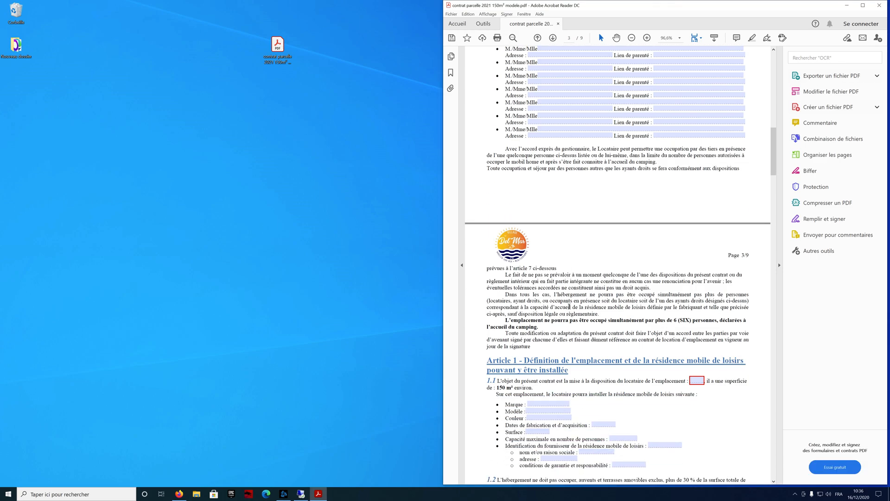
scroll(569, 306, down, 2)
Step: Enter emplacement 1, mobile-home brand o'hara and model 830, then scroll to Article 4.2
click(703, 317)
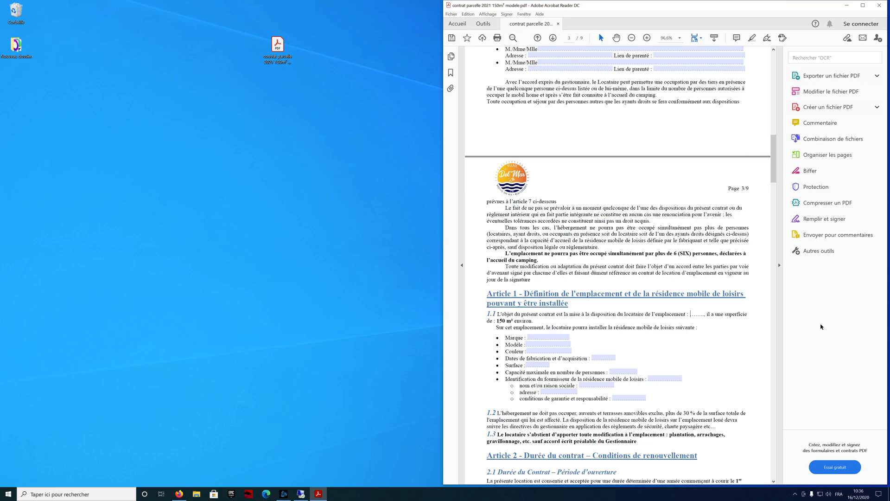
text(1)
key(Tab)
text(o'hara)
key(Tab)
text(830)
key(Tab)
scroll(564, 341, down, 5)
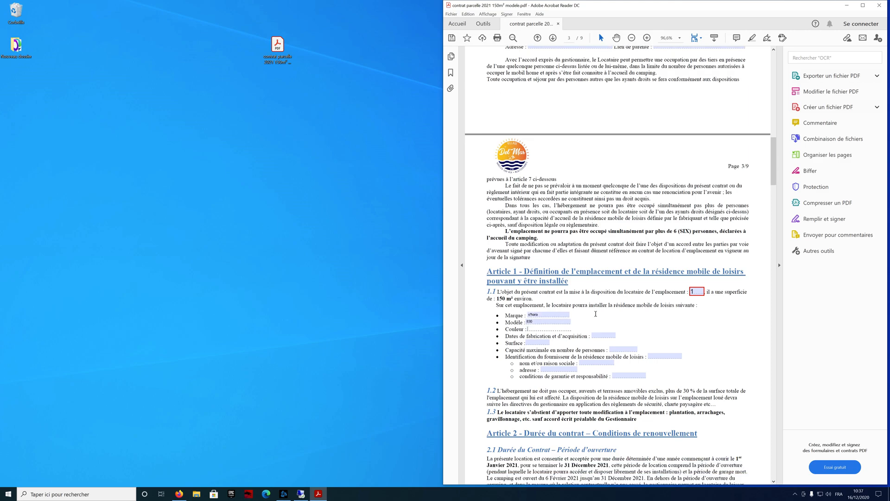
scroll(585, 217, down, 10)
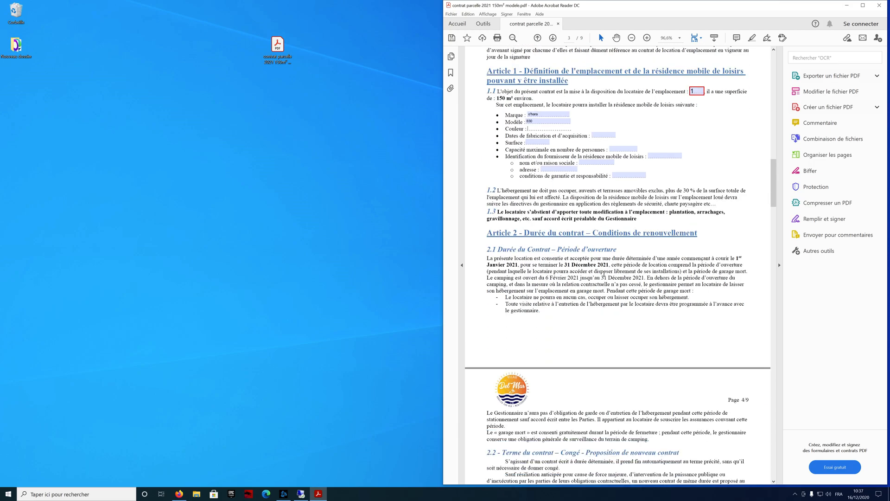
scroll(620, 286, down, 12)
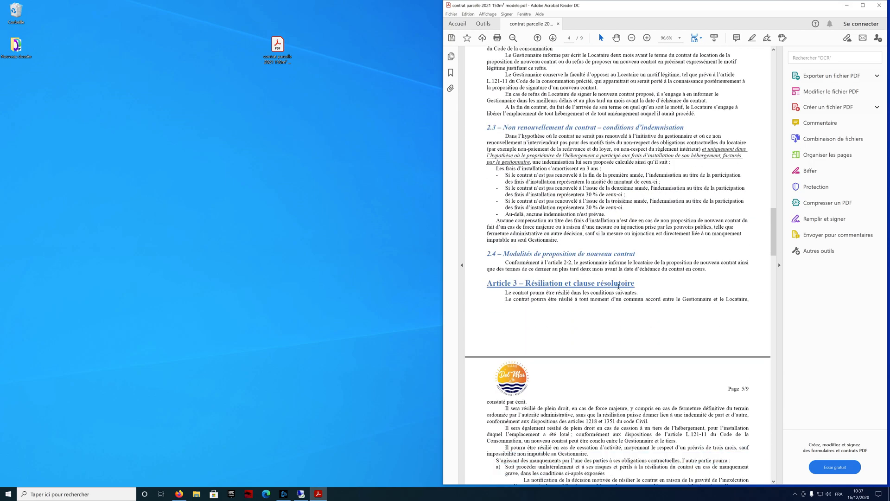
scroll(622, 291, down, 3)
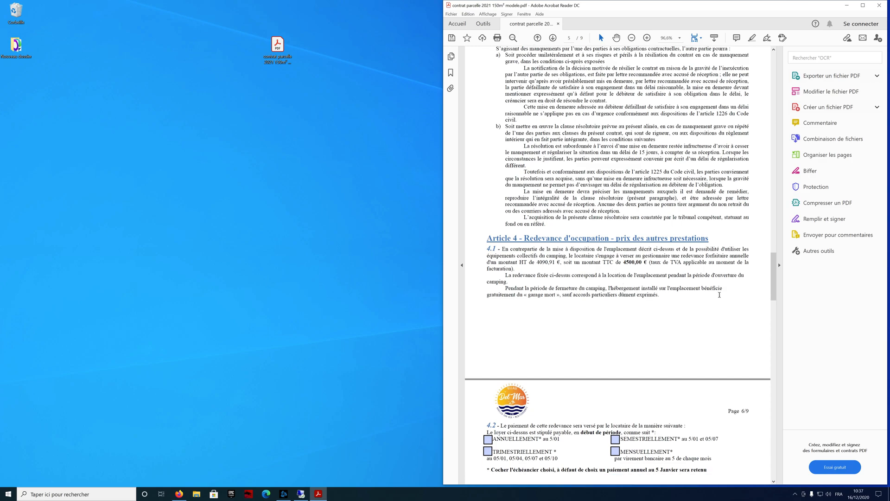
scroll(623, 330, down, 4)
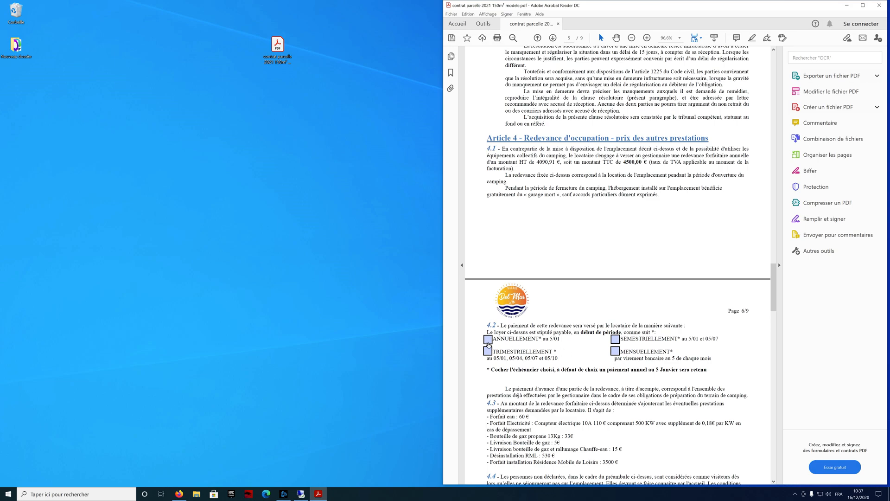
Step: Tick the MENSUELLEMENT monthly payment option and scroll to the page 9 signature block
click(617, 351)
scroll(650, 351, down, 8)
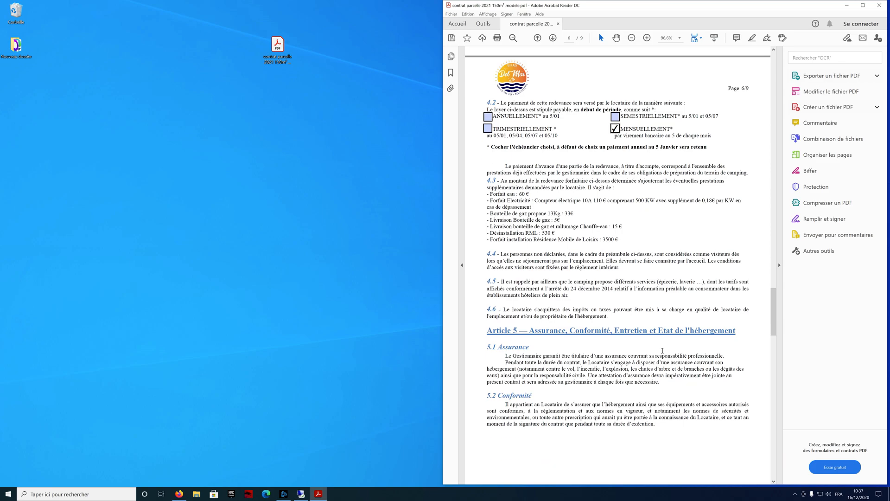
scroll(662, 351, down, 13)
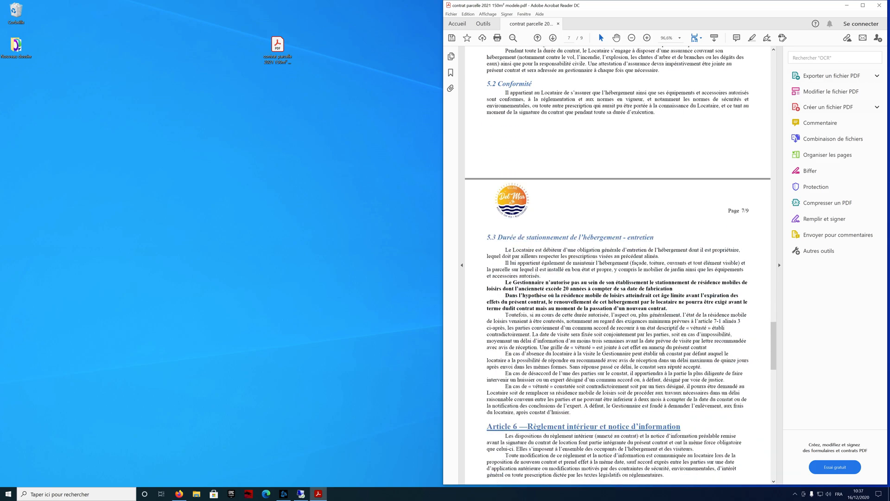
scroll(664, 352, down, 14)
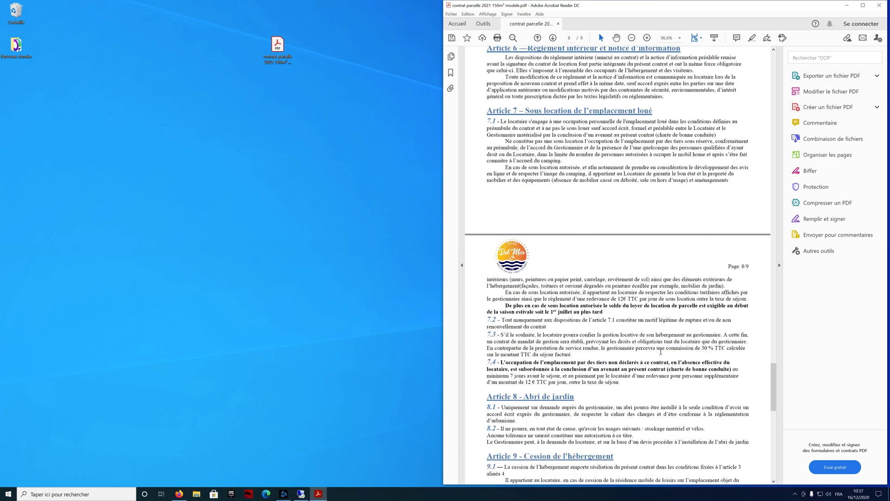
scroll(661, 351, down, 12)
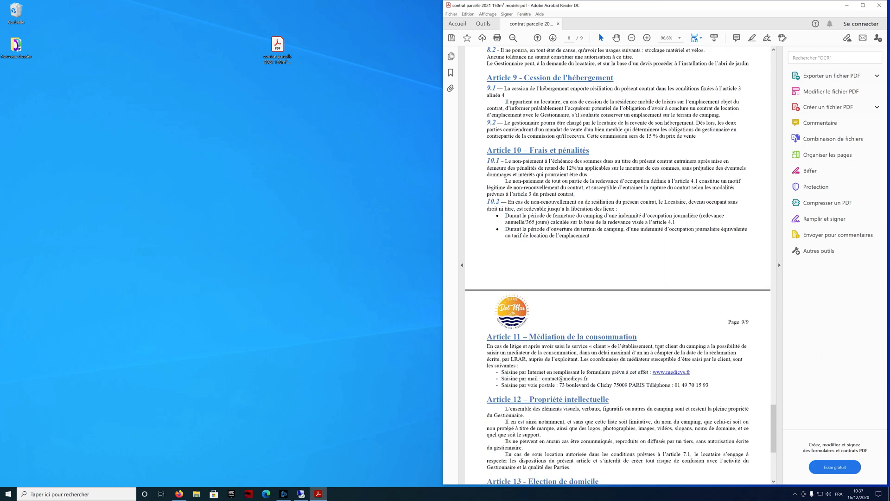
scroll(658, 351, down, 7)
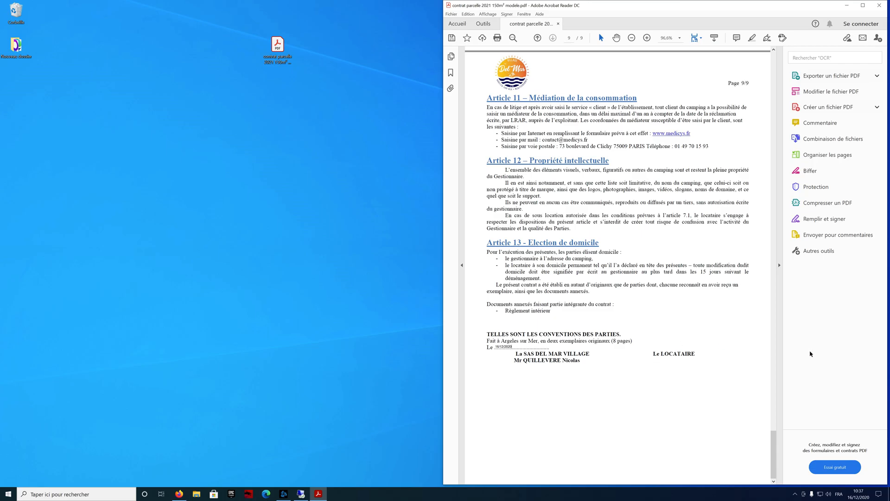
Step: Return to page 1 of the contract and open the Fichier menu
drag(774, 453, 791, 33)
drag(773, 81, 773, 81)
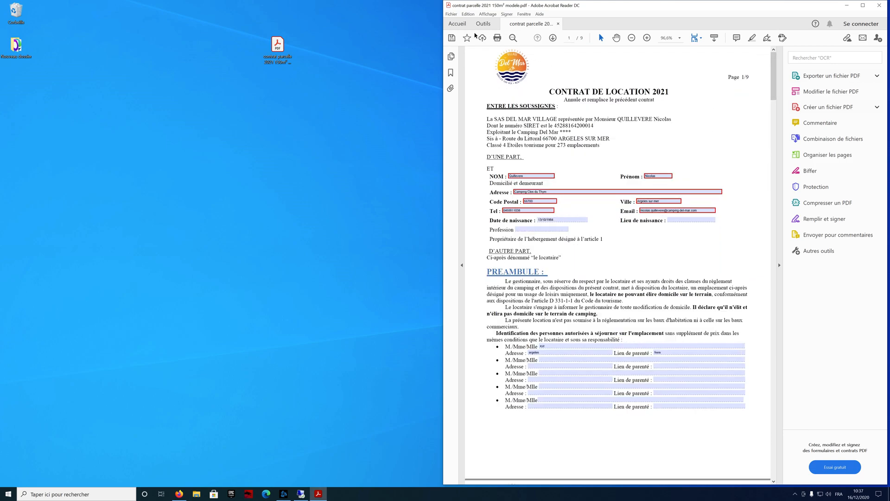
click(451, 14)
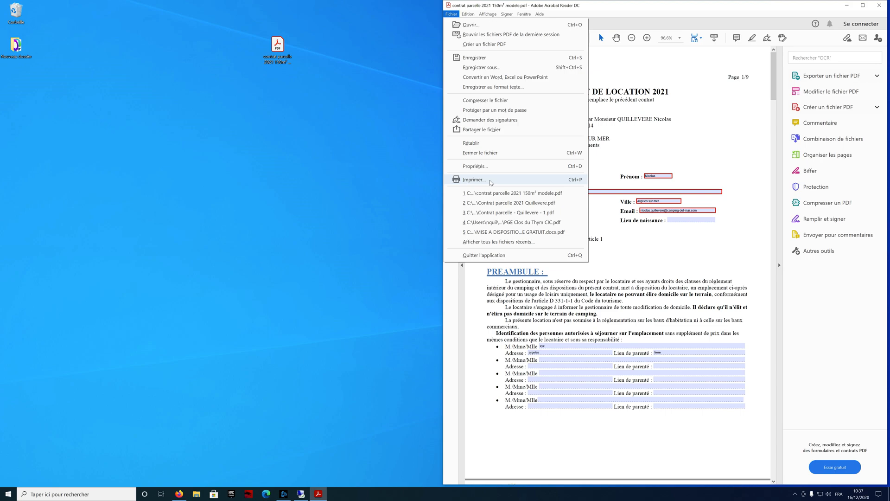
Step: Print all 9 pages of the contract to Microsoft Print to PDF
click(490, 180)
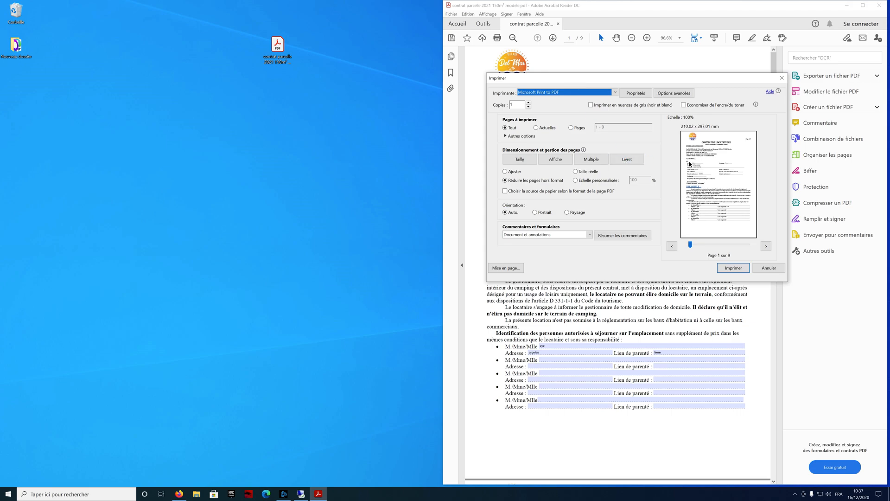
click(600, 94)
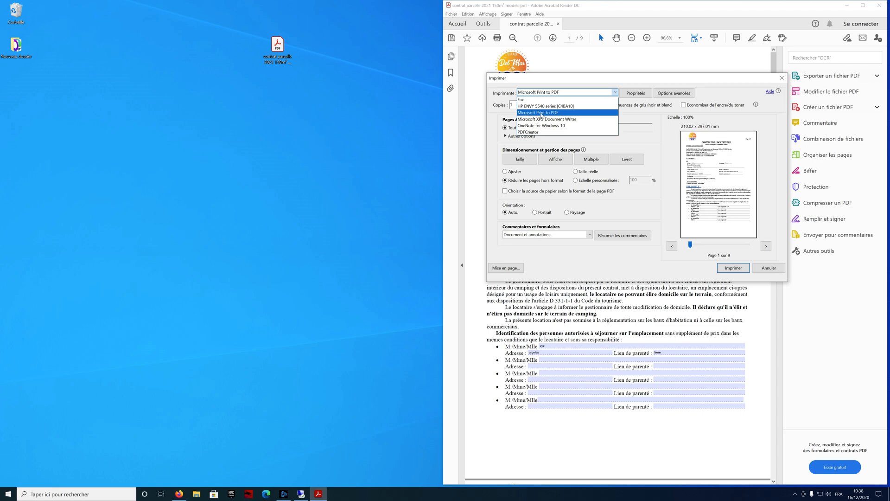
click(541, 113)
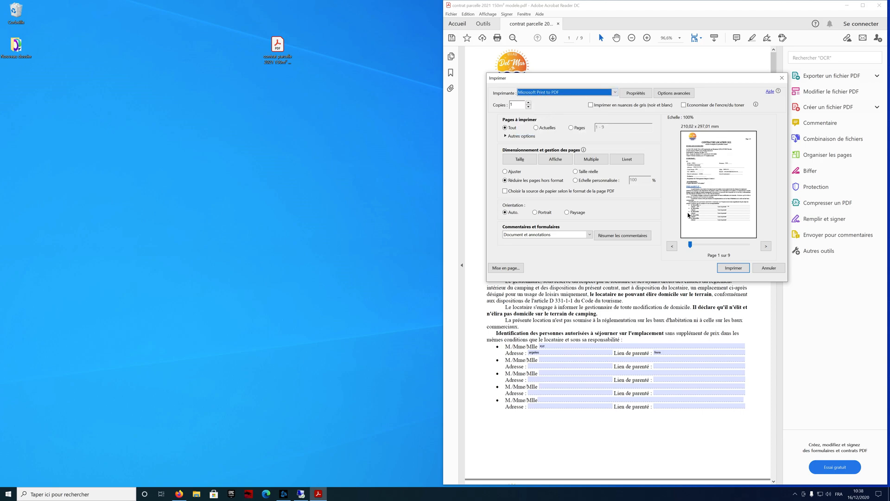
click(744, 270)
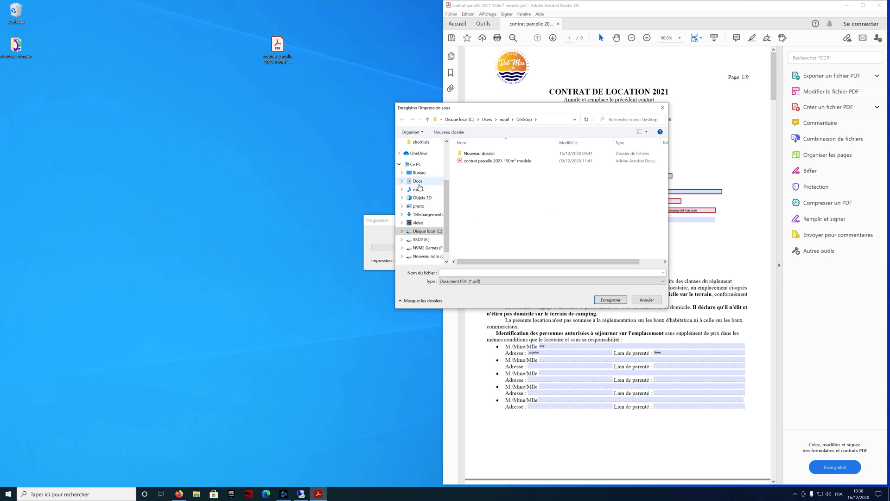
Step: Save the printed PDF on the desktop as 'Contrat parcelle 2021' plus the tenant's surname
click(419, 182)
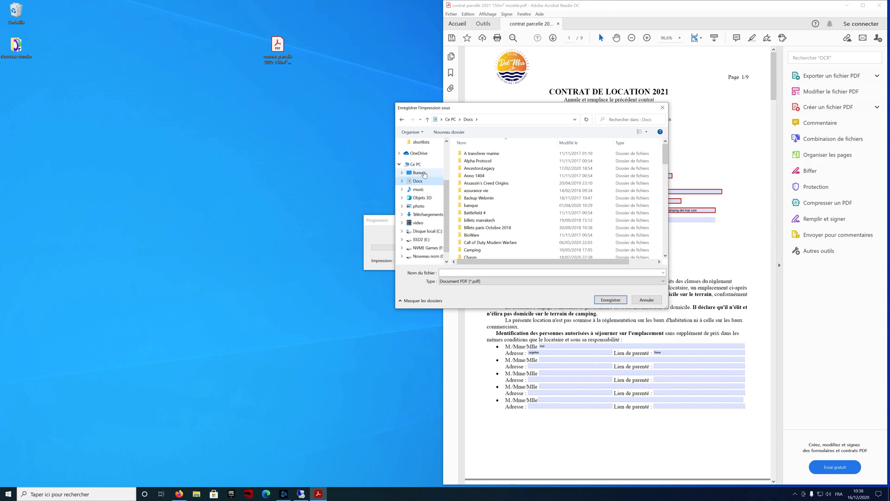
click(419, 172)
click(468, 272)
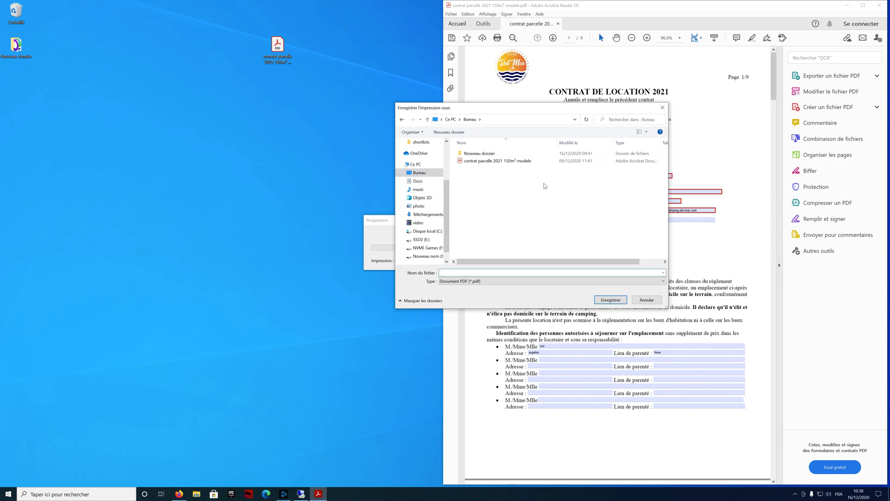
text(Contrat parcelle 2021)
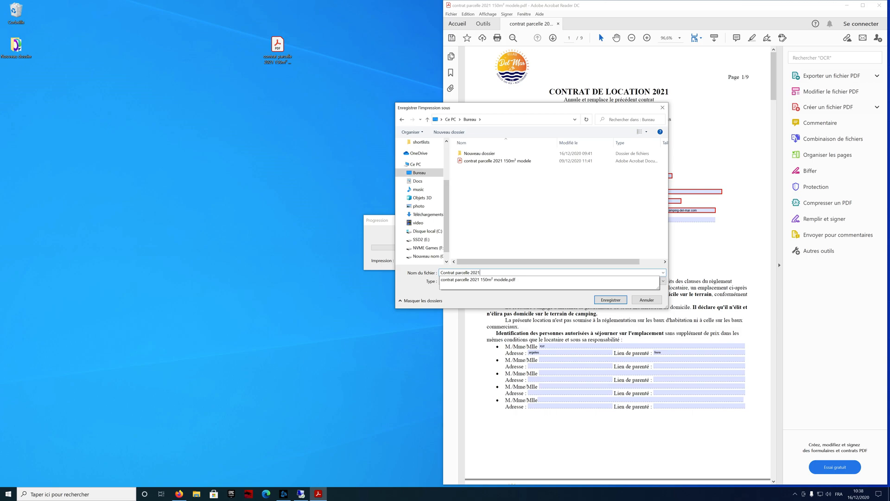
text( - )
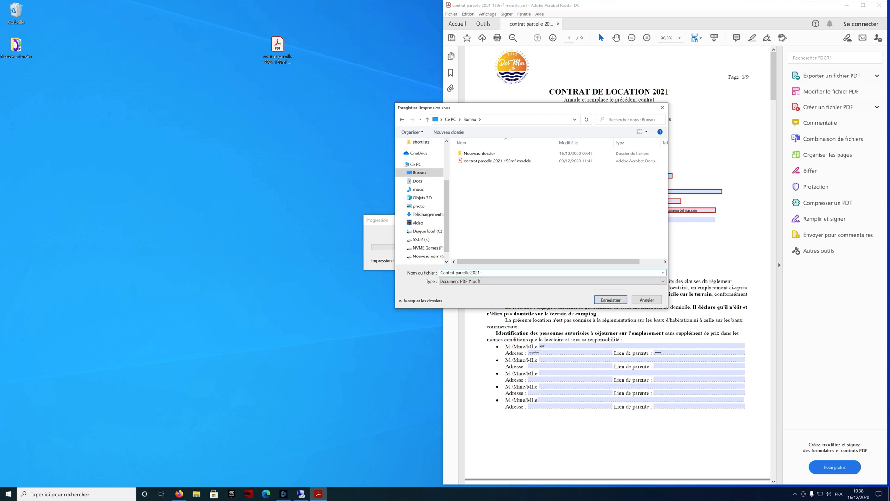
text(quillevere - 1)
click(611, 300)
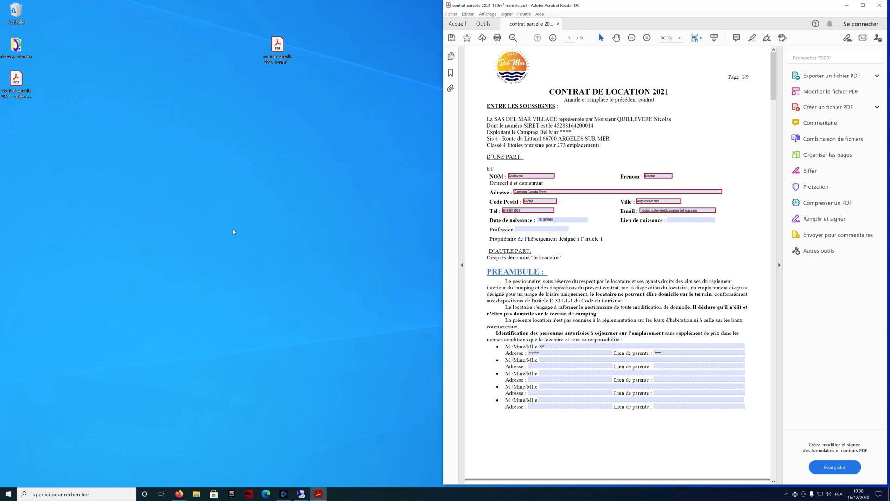
Step: Close Acrobat Reader without saving the form entries into the template
click(234, 231)
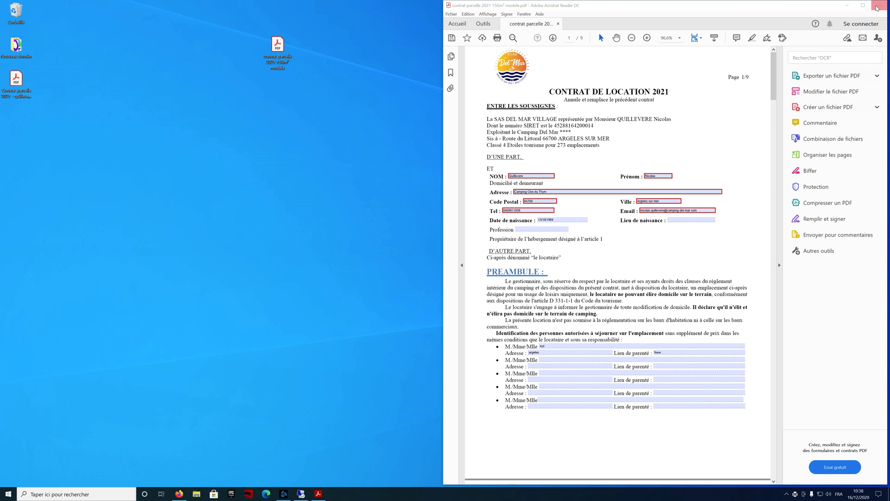
click(880, 7)
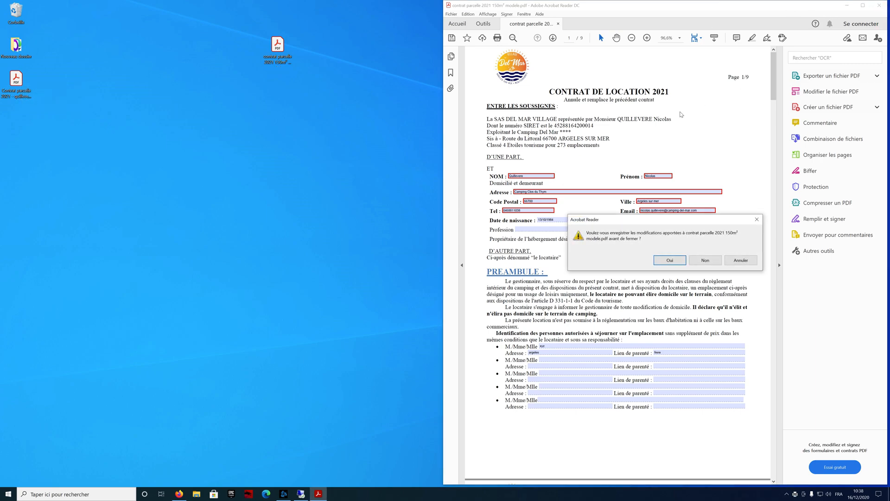
click(678, 261)
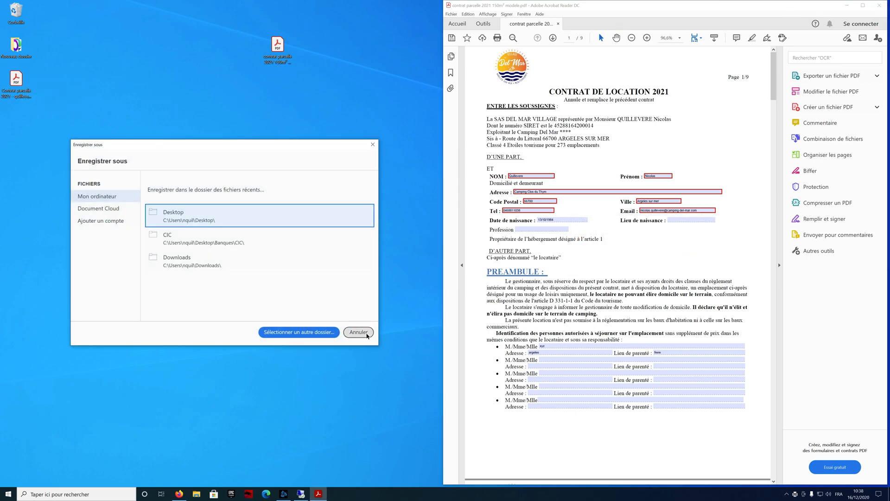
click(358, 333)
click(880, 6)
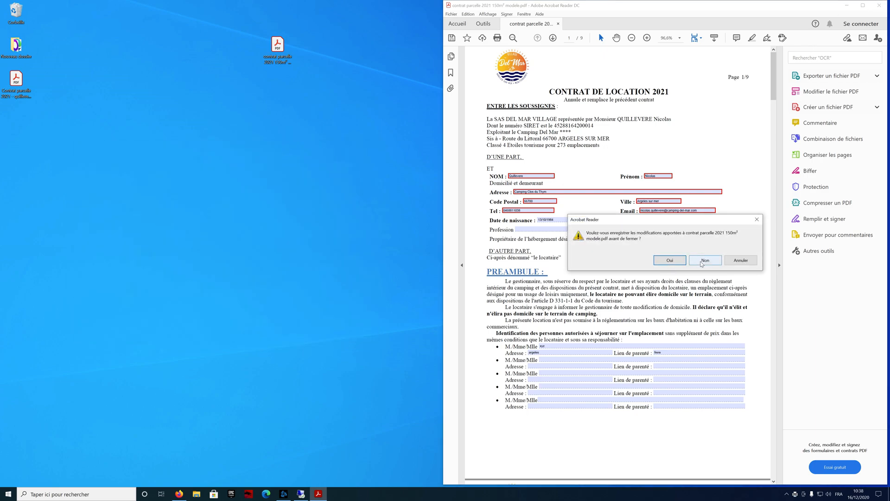
click(704, 261)
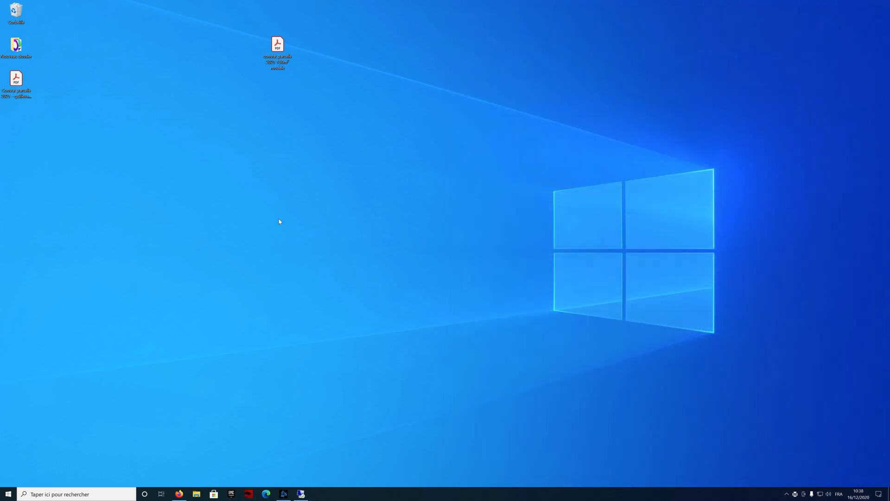
double_click(16, 79)
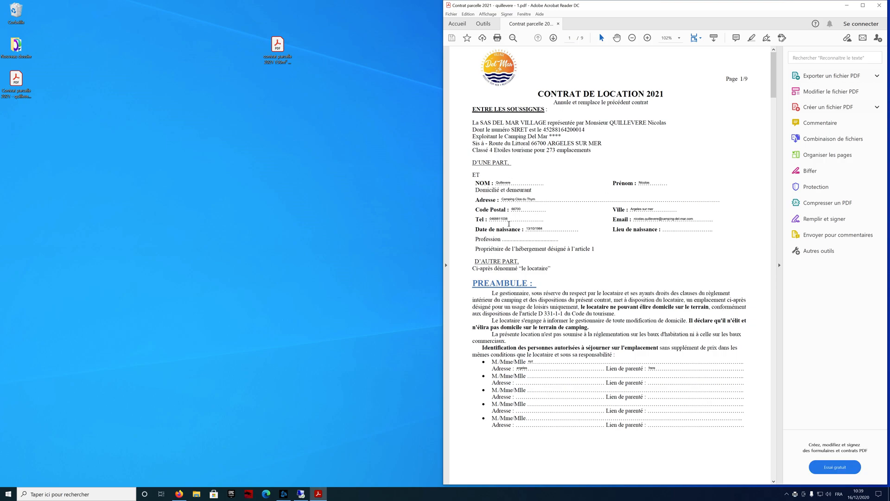
scroll(646, 209, down, 15)
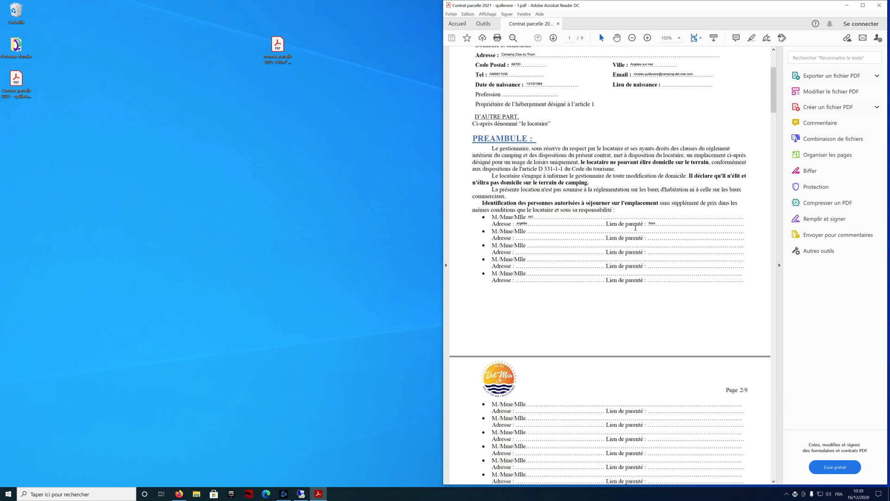
scroll(627, 216, down, 20)
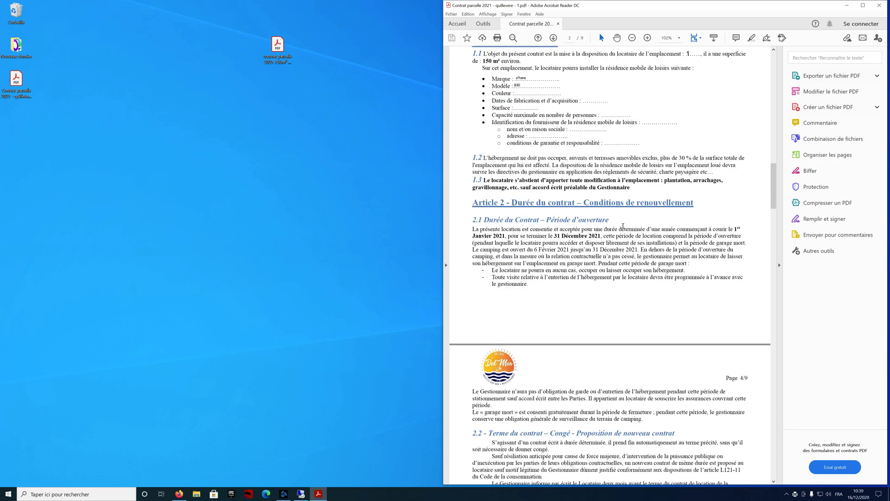
scroll(616, 228, down, 20)
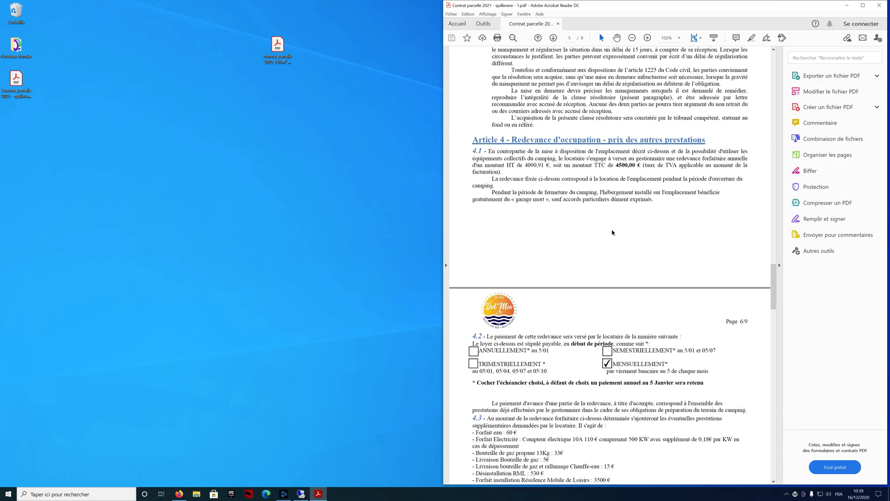
scroll(570, 307, down, 12)
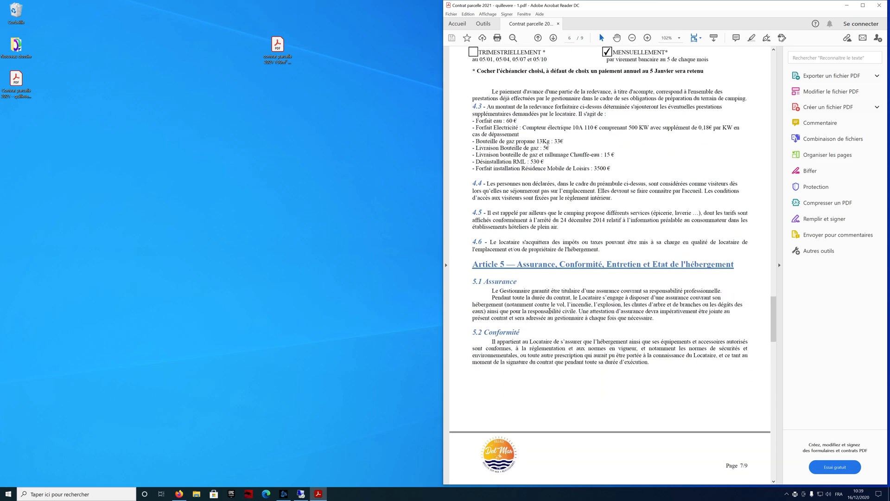
scroll(554, 307, down, 20)
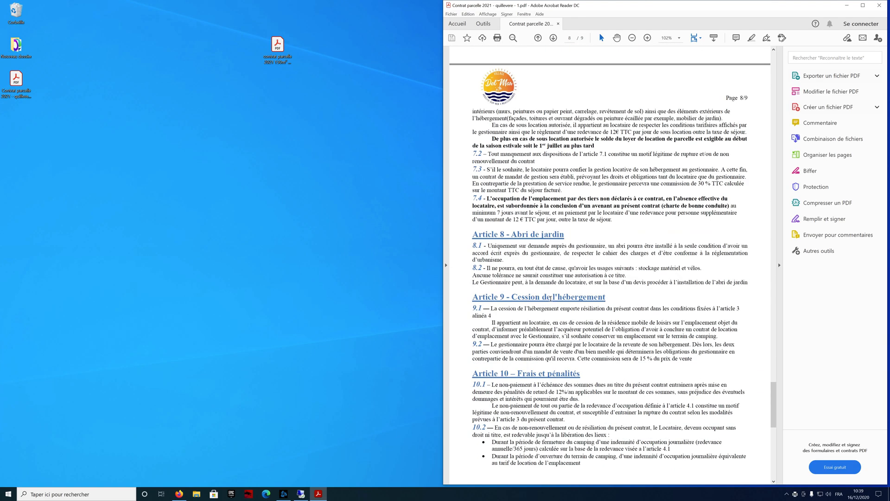
scroll(666, 375, down, 1)
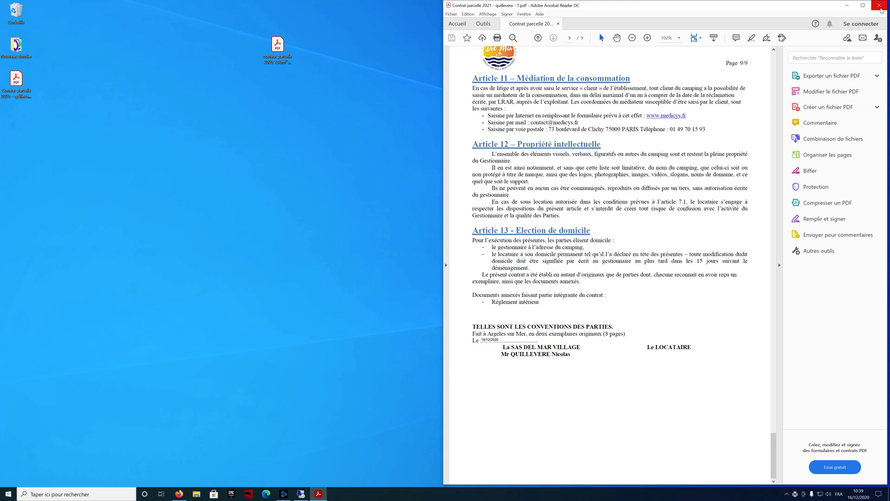
click(880, 5)
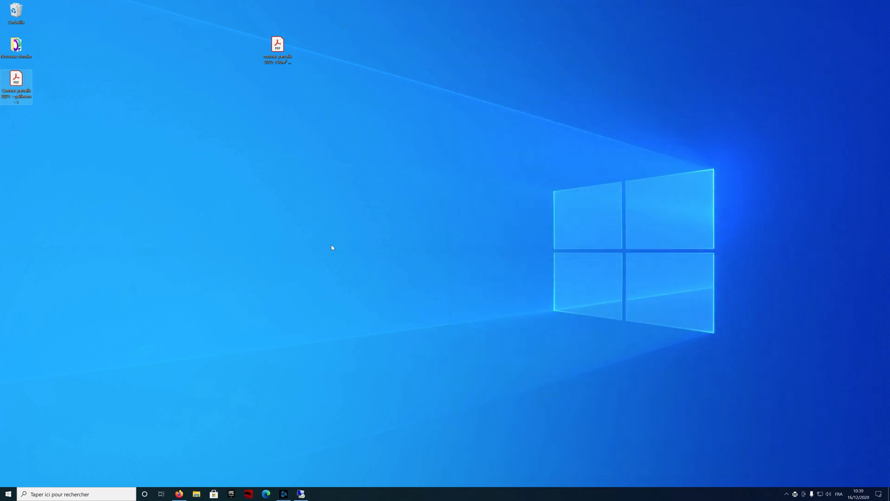
Step: Start a new Zimbra message addressed to the two campsite contact e-mail addresses
click(179, 494)
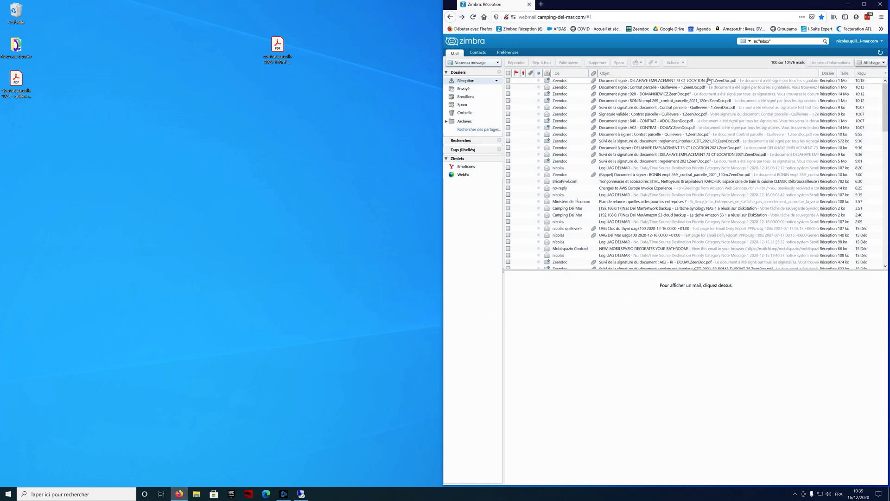
click(484, 64)
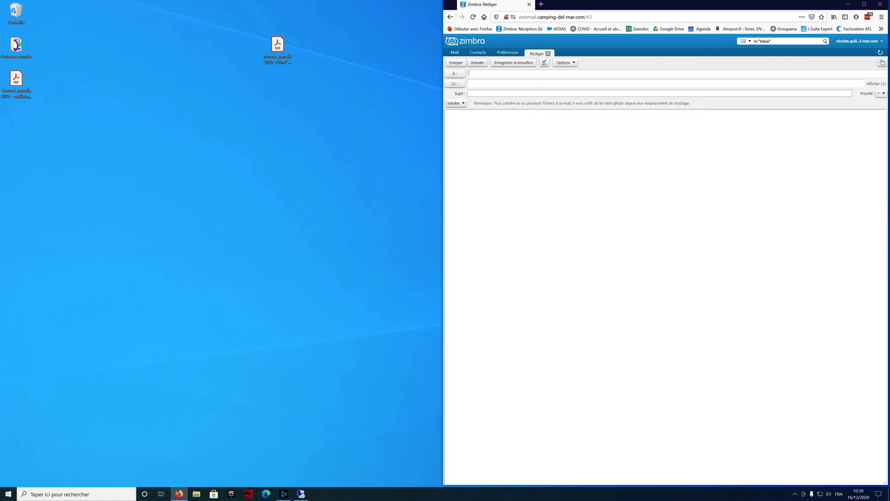
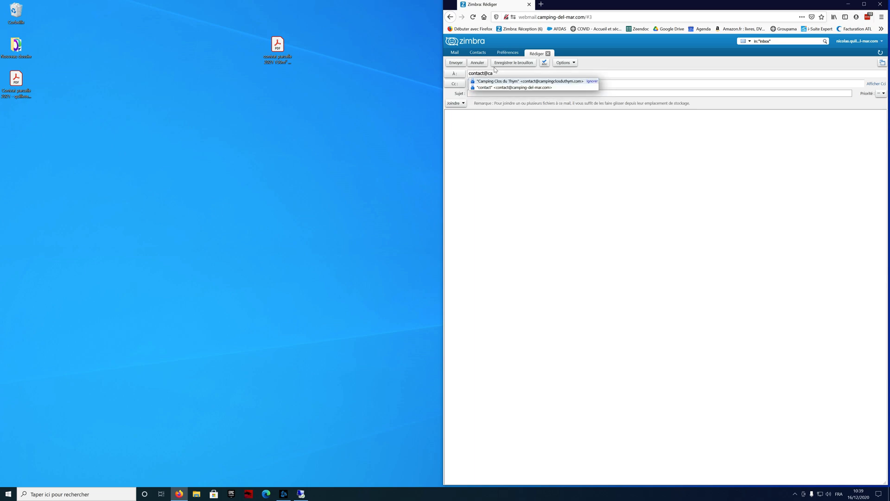
key(Return)
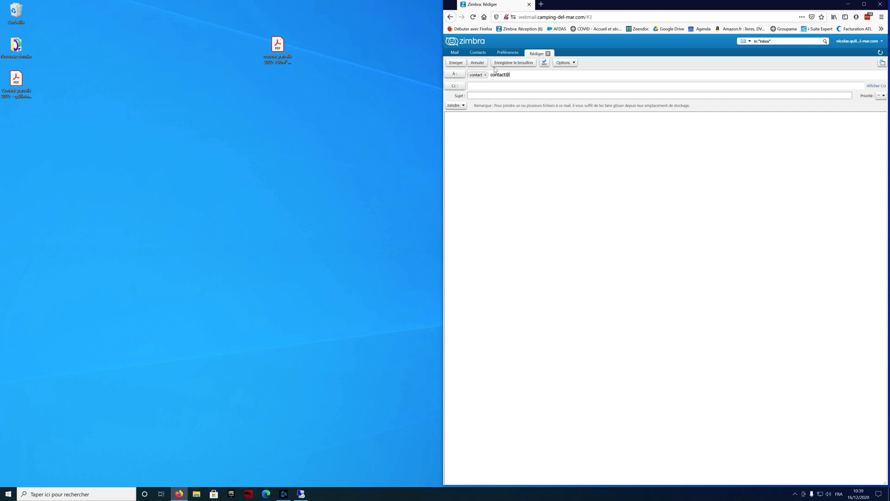
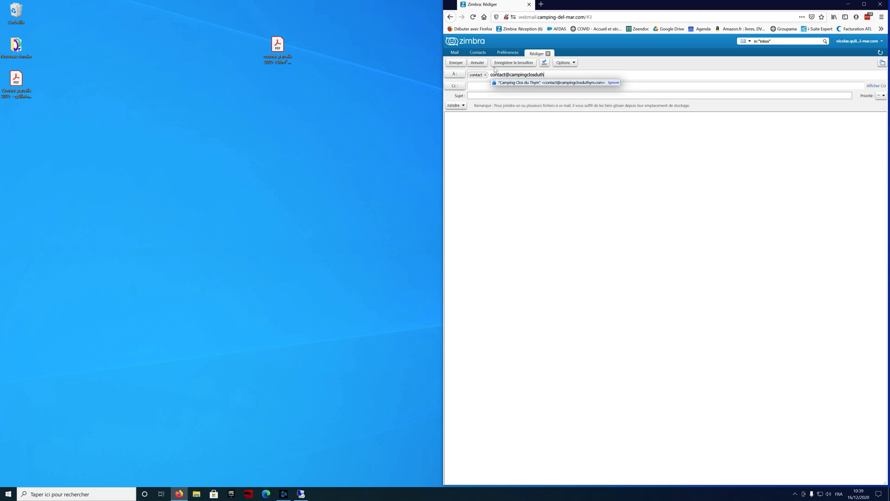
key(Tab)
key(Tab)
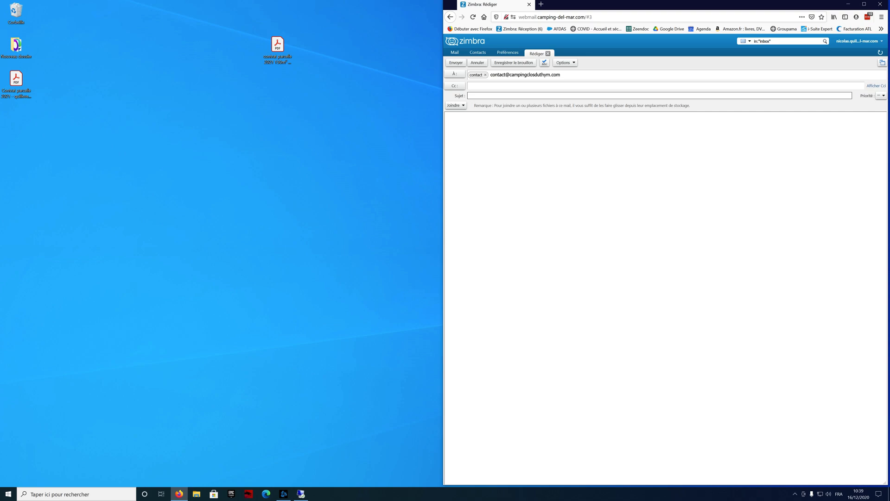
Step: Enter the subject 'Contrat parcelle 2021', correcting a typo
text(Contrat parcelle 2021)
Step: Write the body 'Bonjour, Merci de bien vouloir trouver ci-joint mon contrat', signed 'Cordialement' and the sender's name
key(Tab)
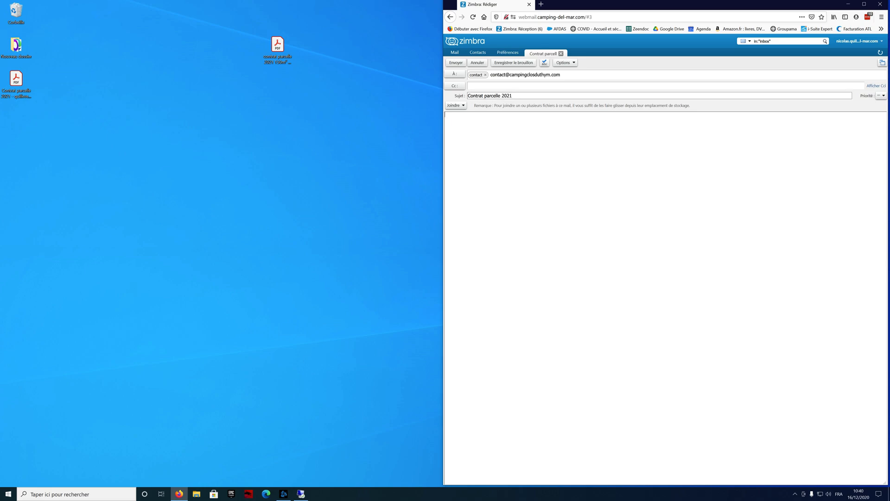
text(Bonjour,)
key(Return)
text(Merci de bien vouloir trouver ci-joint mon contra)
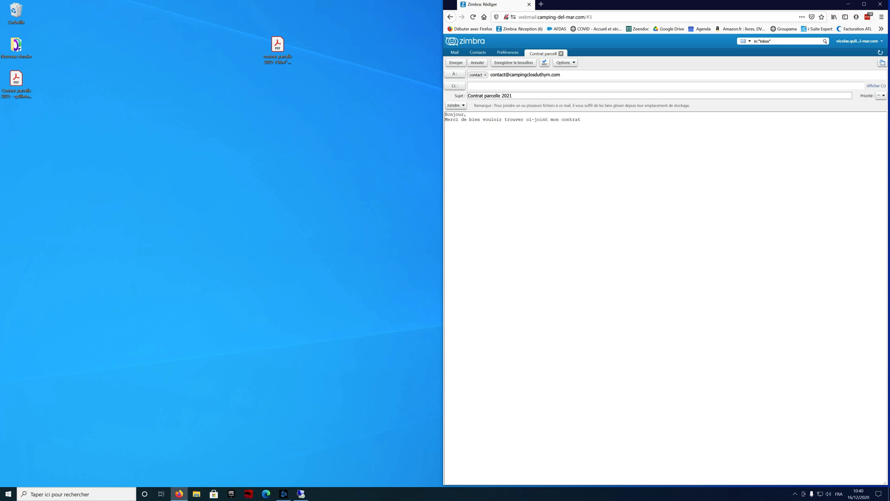
text(t)
key(Return)
key(Return)
text(Cordialement)
key(Return)
text(Nicolas Quillevere)
Step: Attach the filled contract PDF from the desktop and send the message
click(457, 105)
click(470, 116)
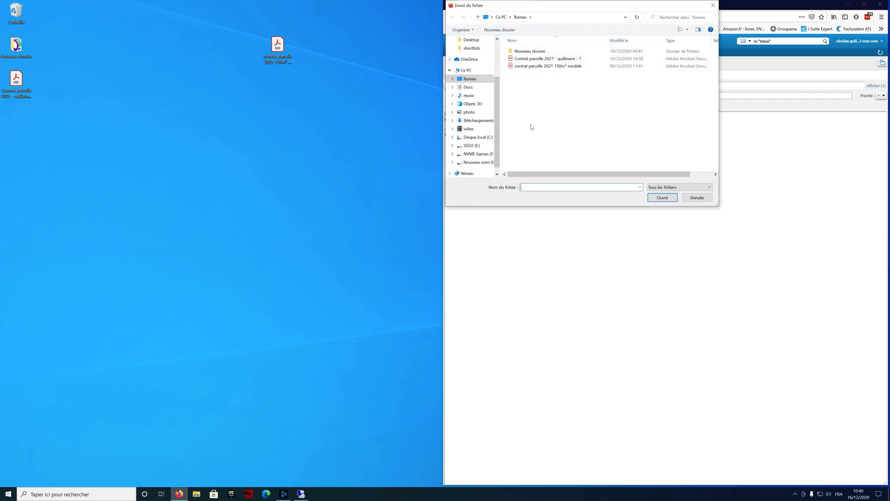
click(540, 59)
click(647, 199)
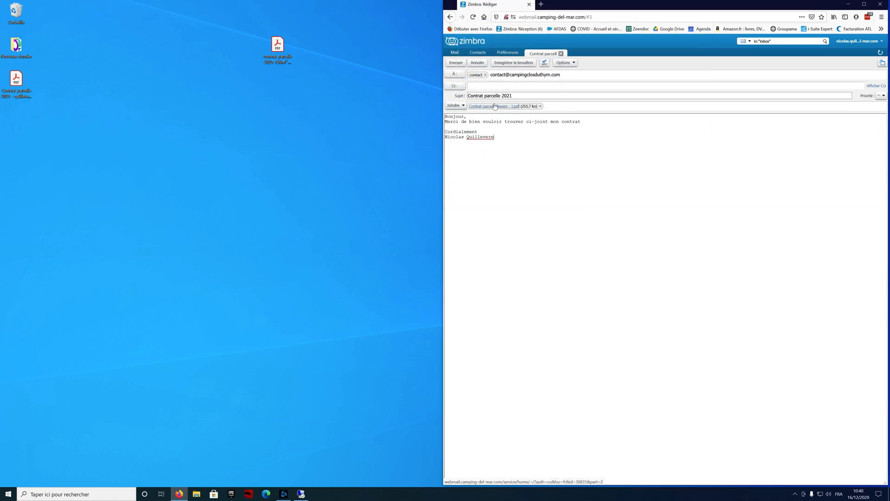
click(464, 64)
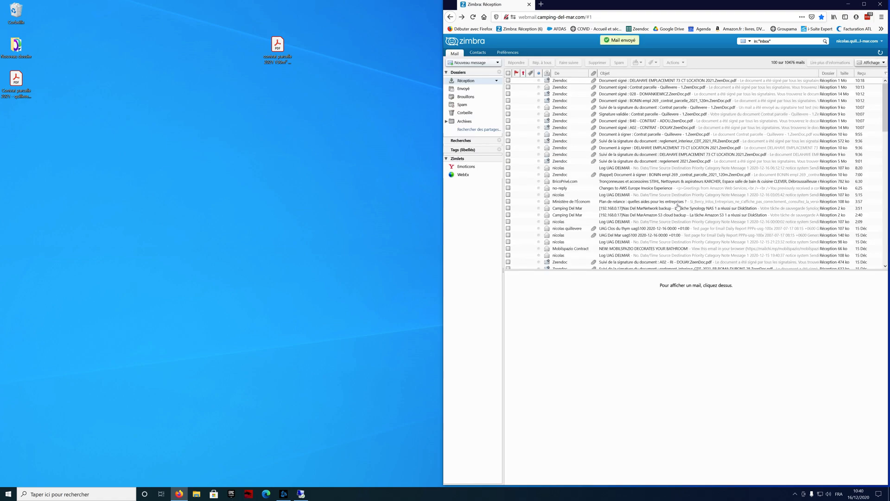